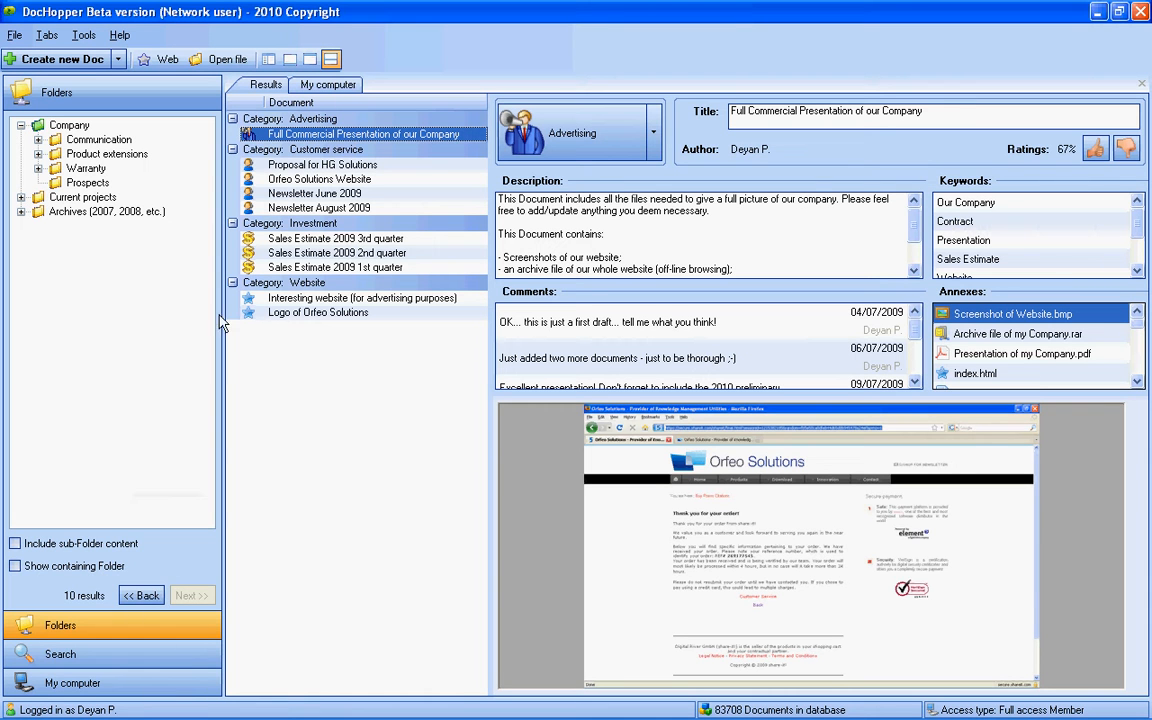
# Create a root folder named "new folder" and unlock the folder structure again
pyautogui.moveTo(148, 360)
pyautogui.click(163, 502)
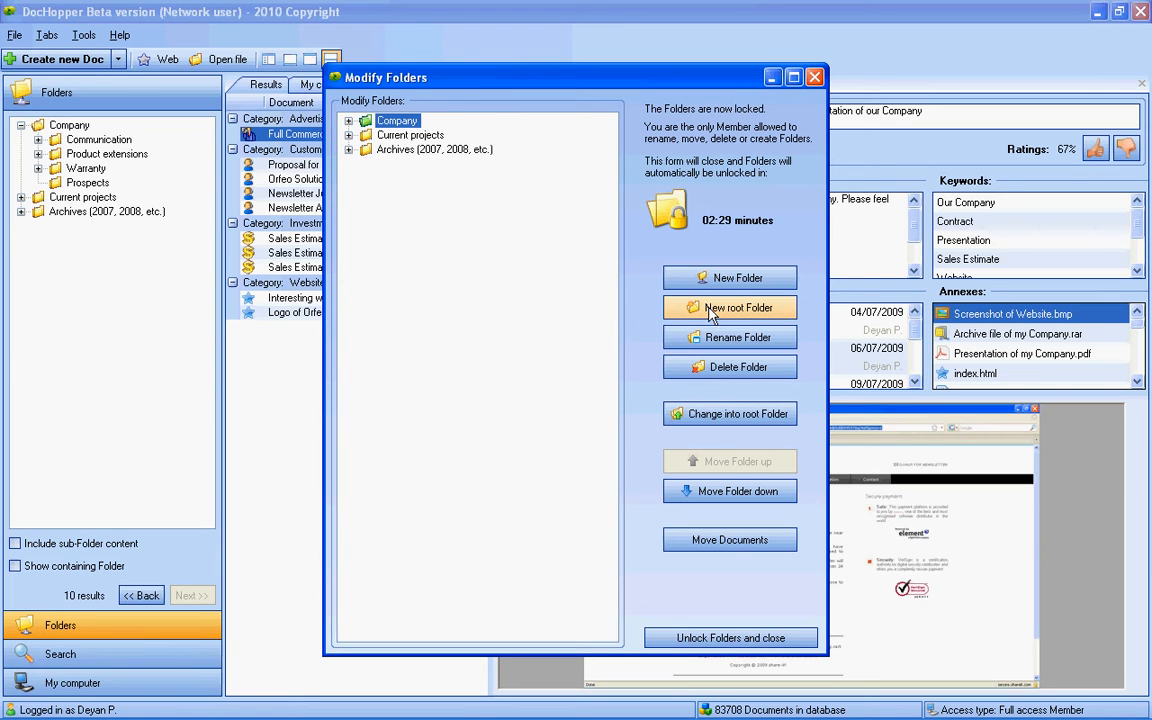
pyautogui.click(742, 310)
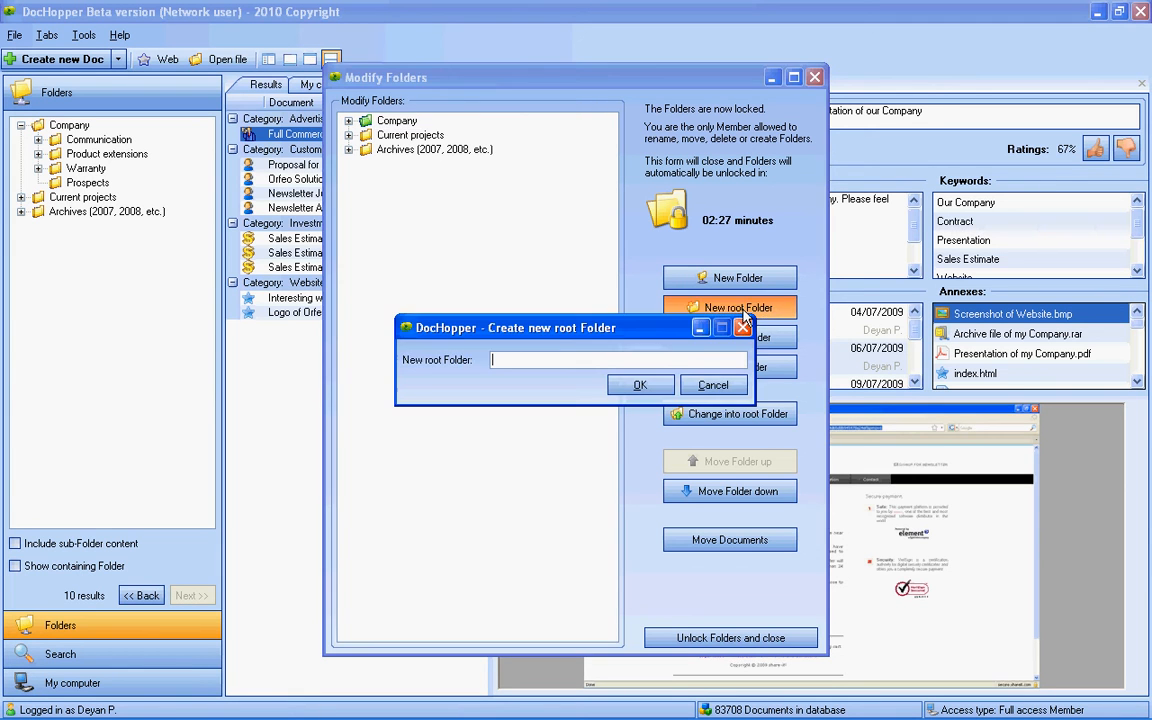
pyautogui.write('new ')
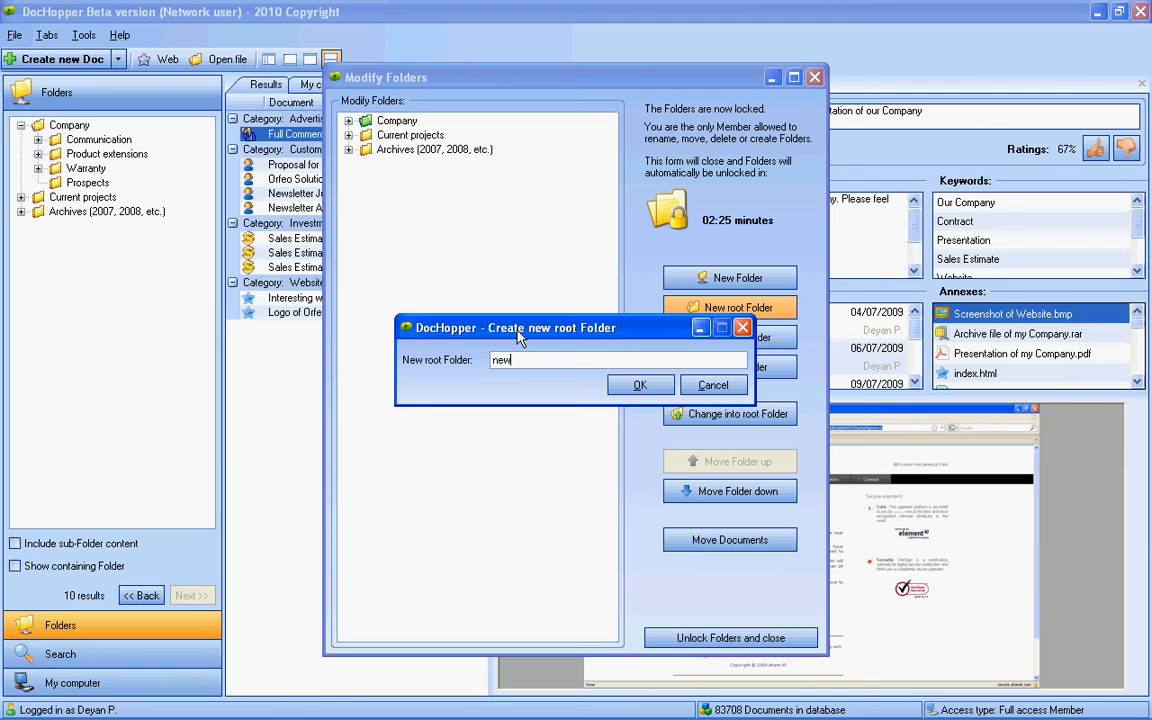
pyautogui.write('folder')
pyautogui.click(638, 386)
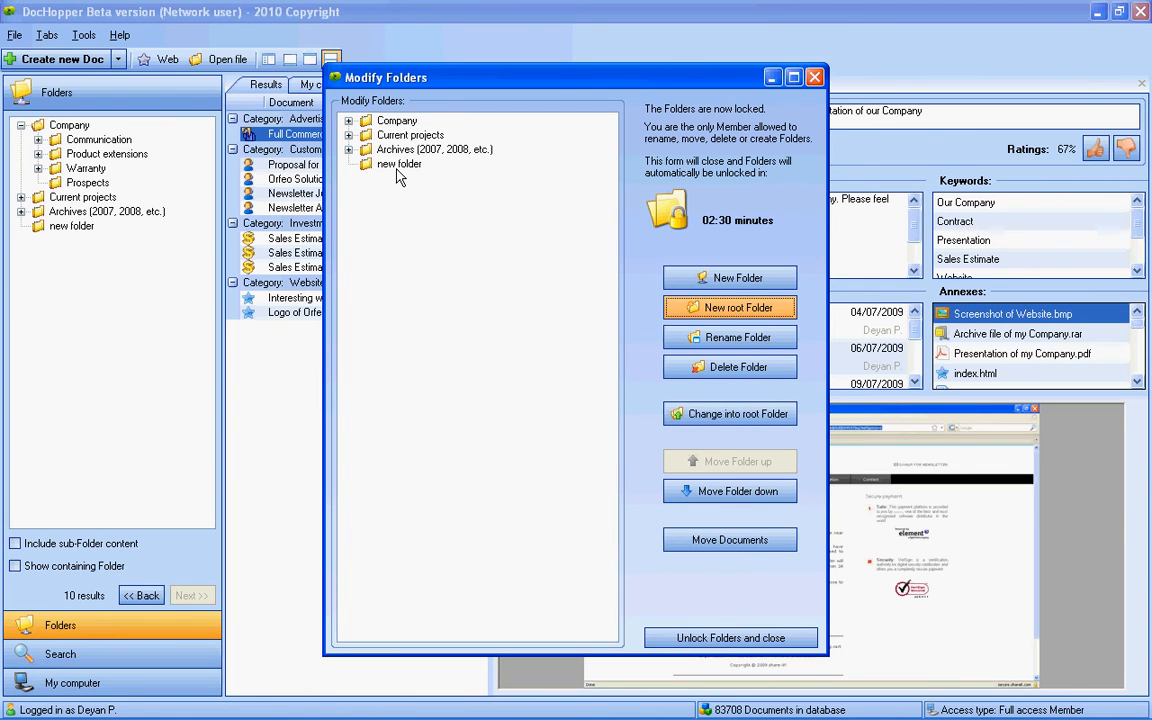
pyautogui.click(397, 166)
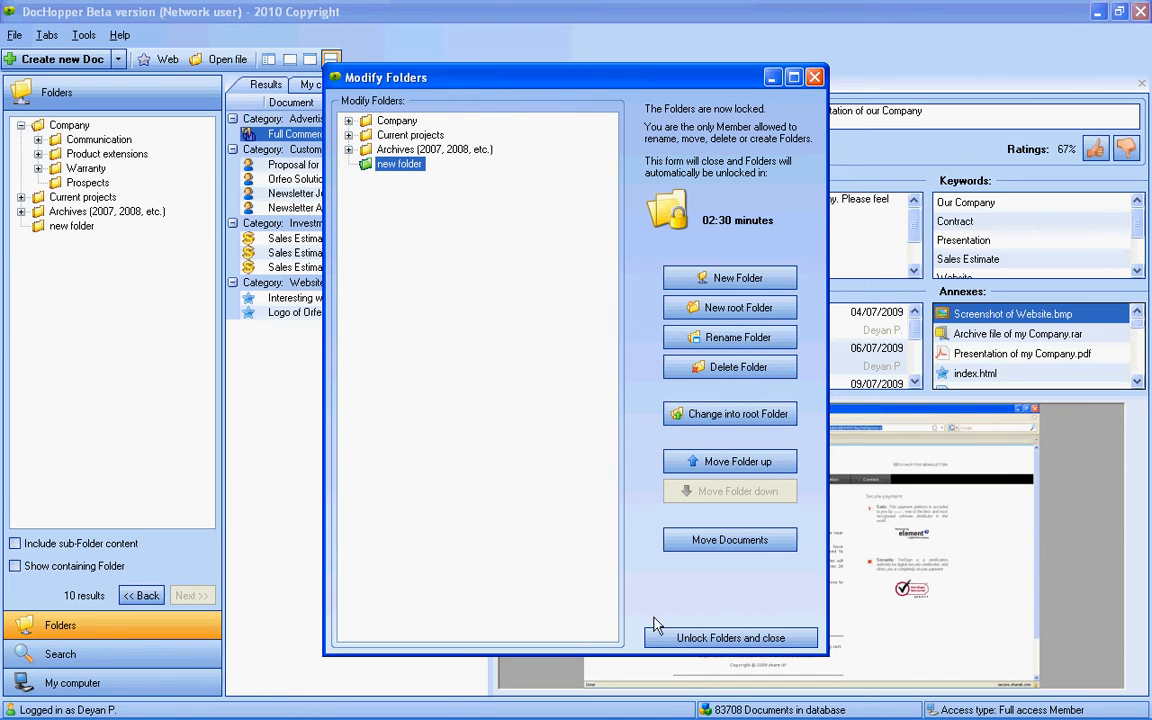
pyautogui.click(733, 640)
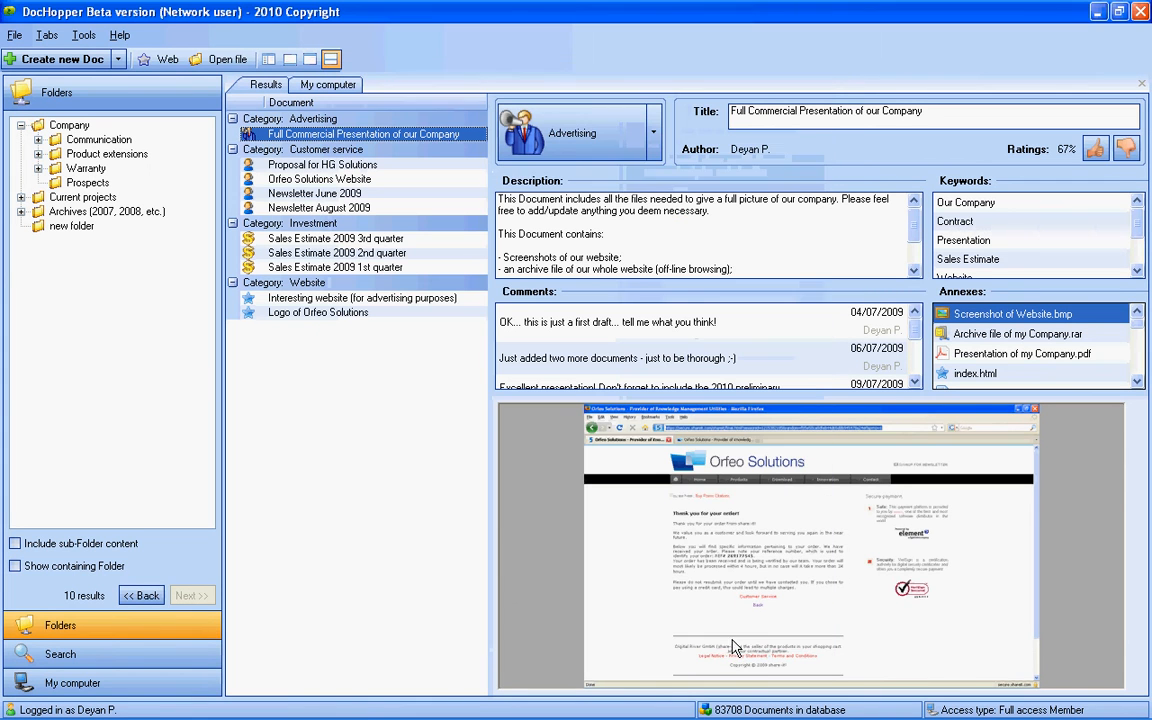
# Start a new document stored in "new folder" and title it "doc1"
pyautogui.click(70, 227)
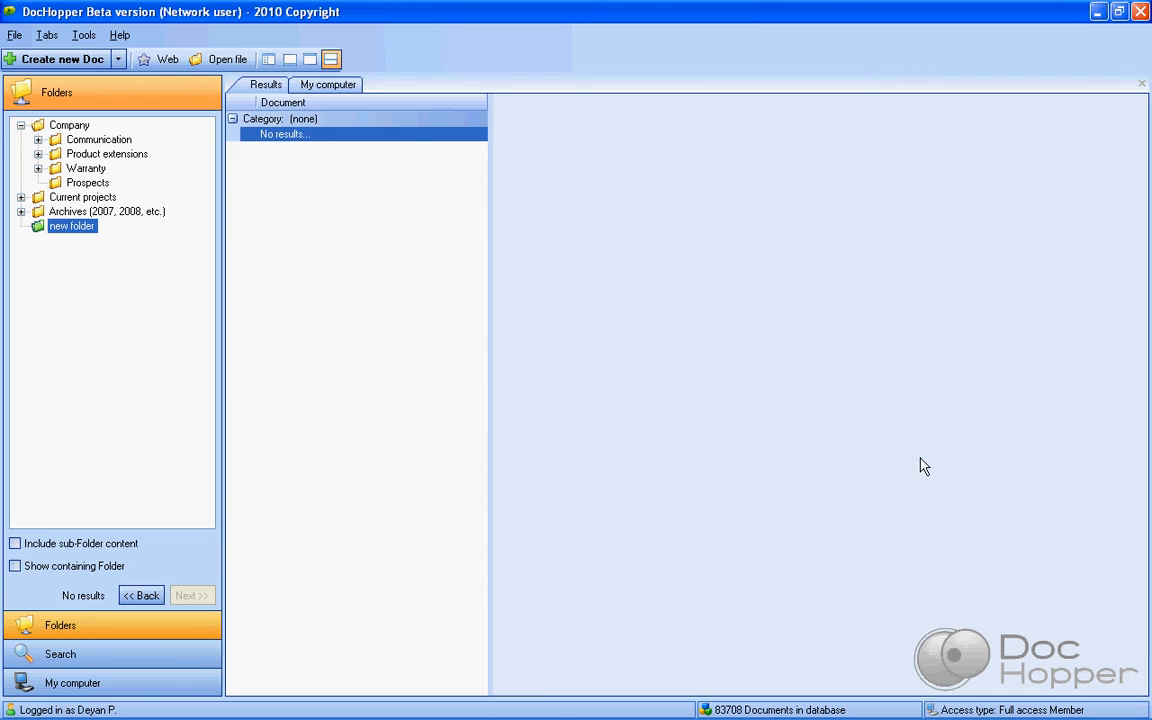
pyautogui.moveTo(161, 312)
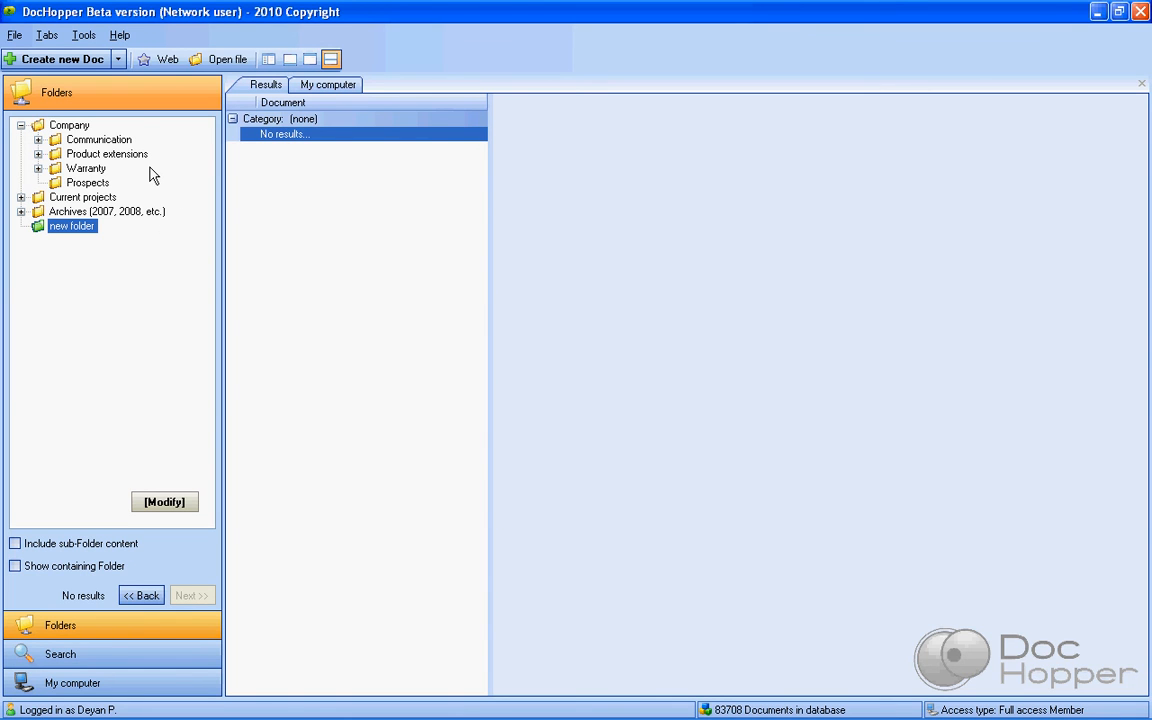
pyautogui.click(78, 62)
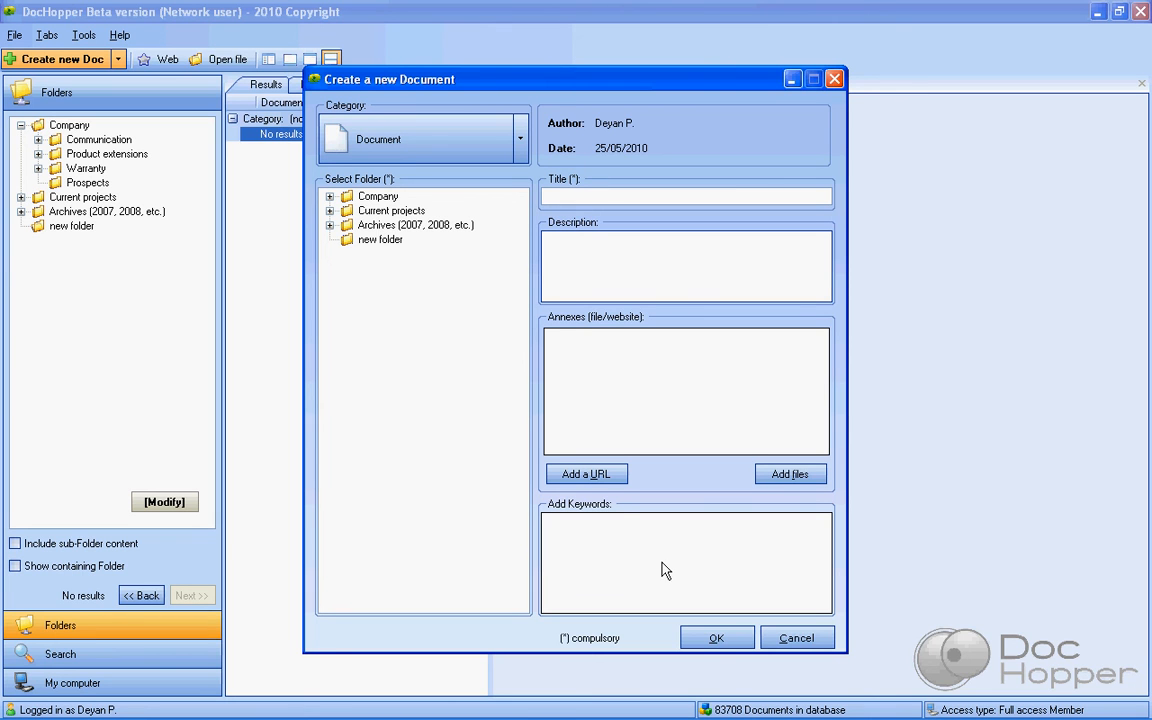
pyautogui.click(727, 641)
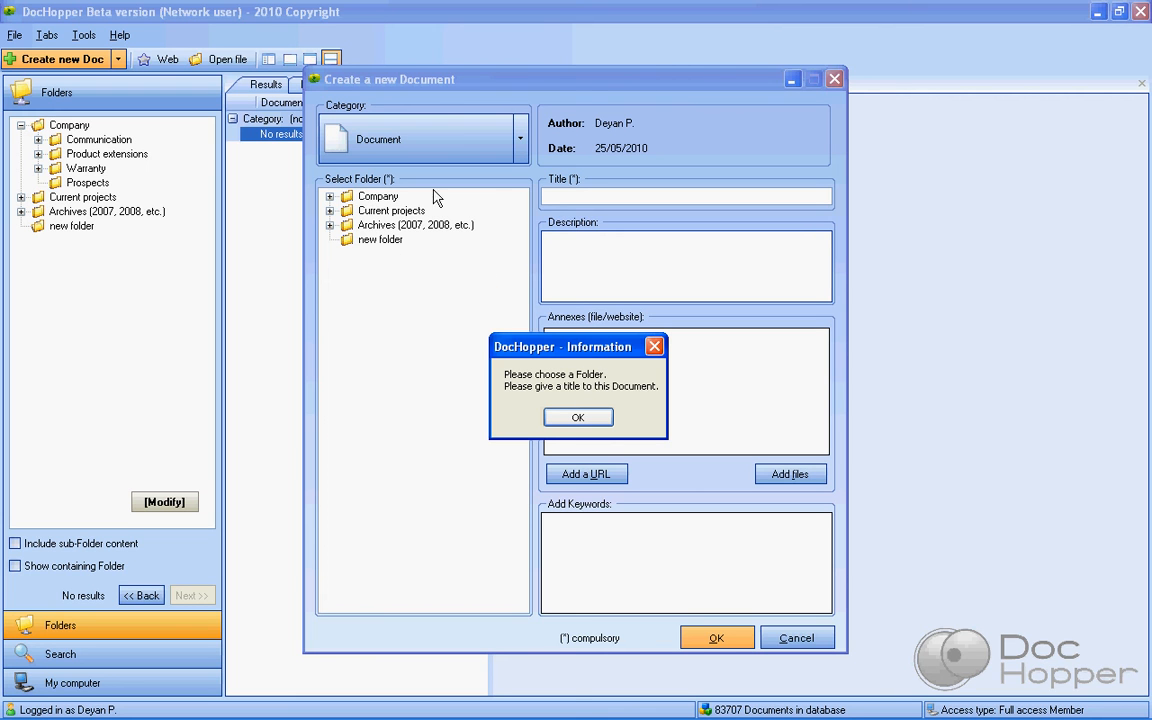
pyautogui.click(578, 418)
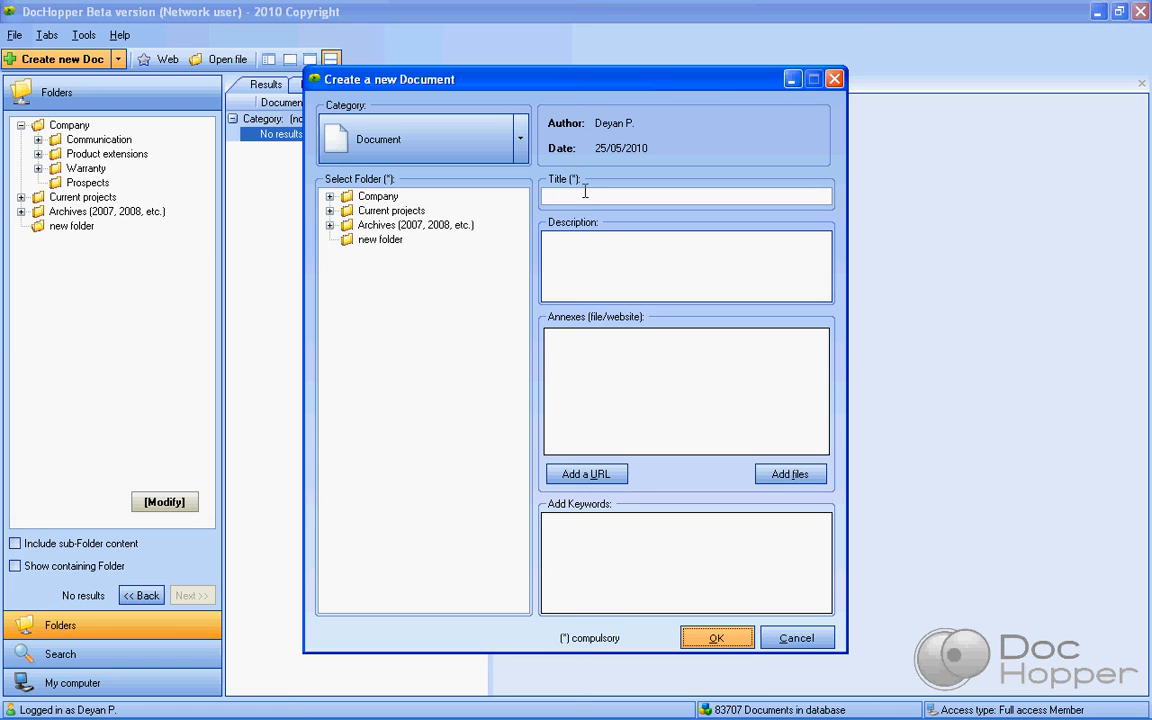
pyautogui.click(372, 241)
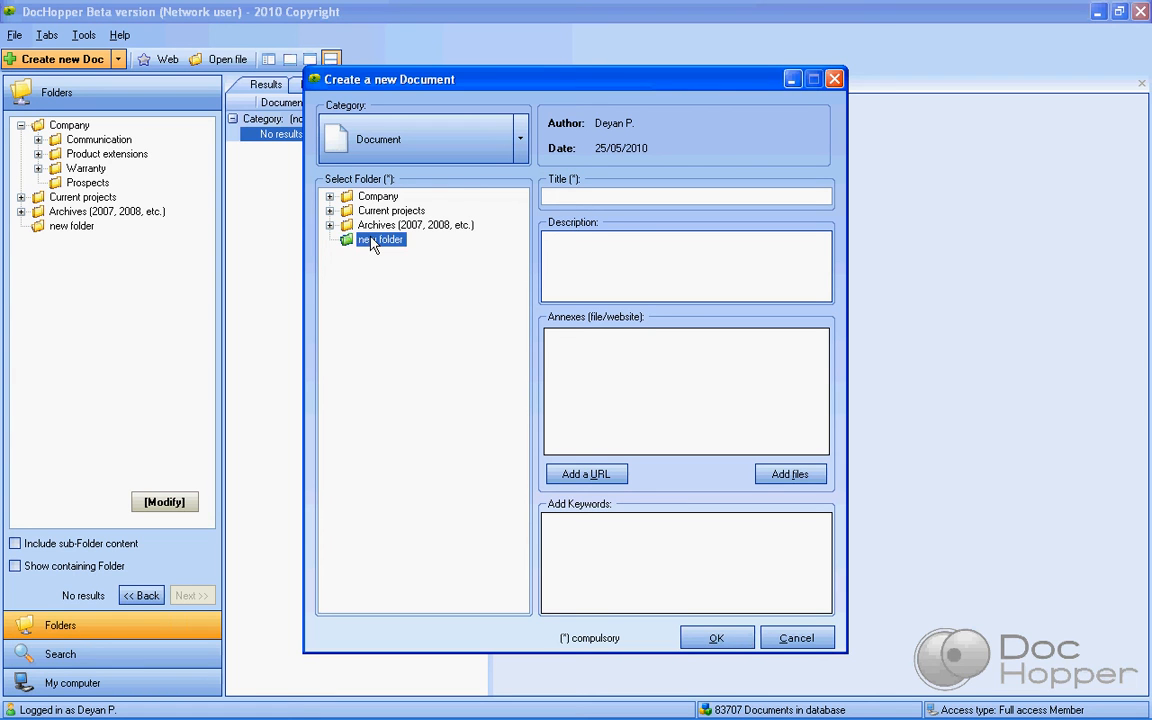
pyautogui.click(583, 196)
pyautogui.write('doc1')
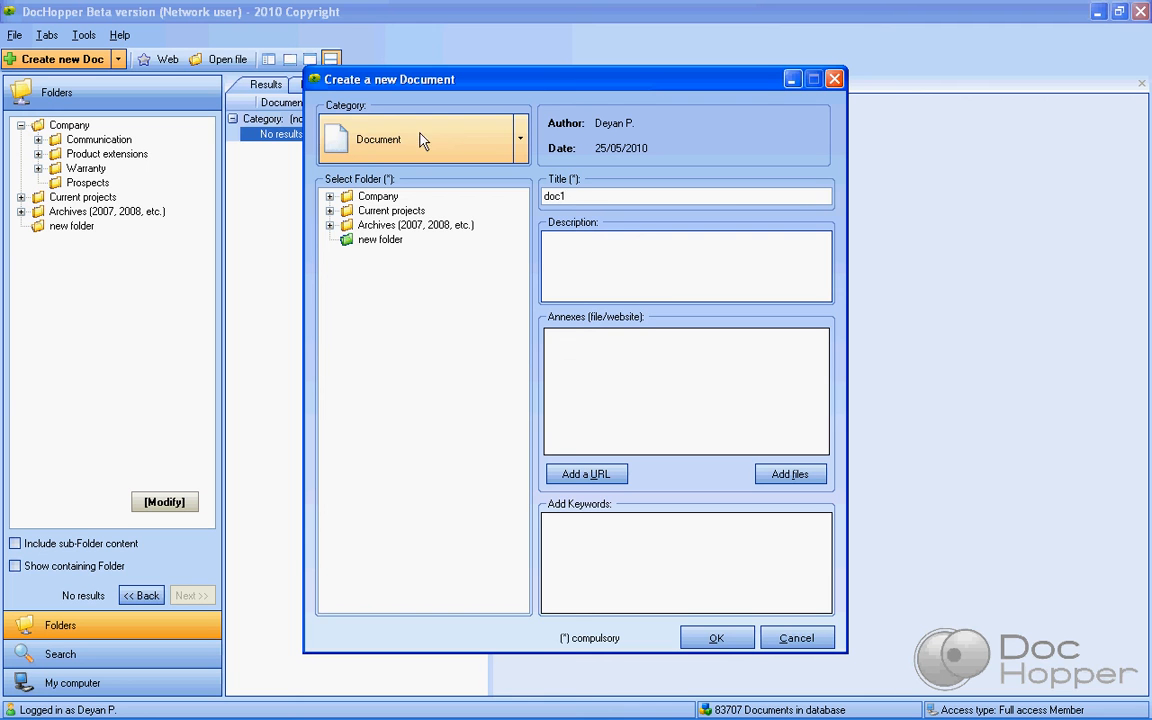
# Enter "doc hopper" as the document's description and add the existing keyword "orfeo solutions"
pyautogui.click(521, 145)
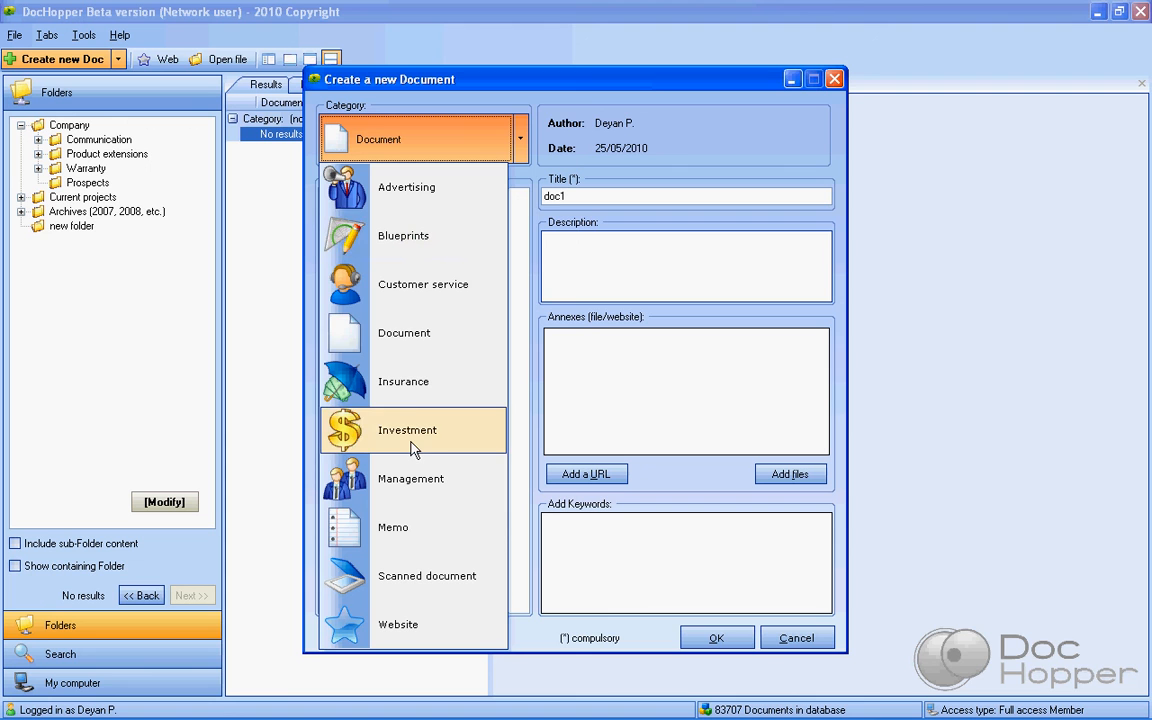
pyautogui.click(575, 94)
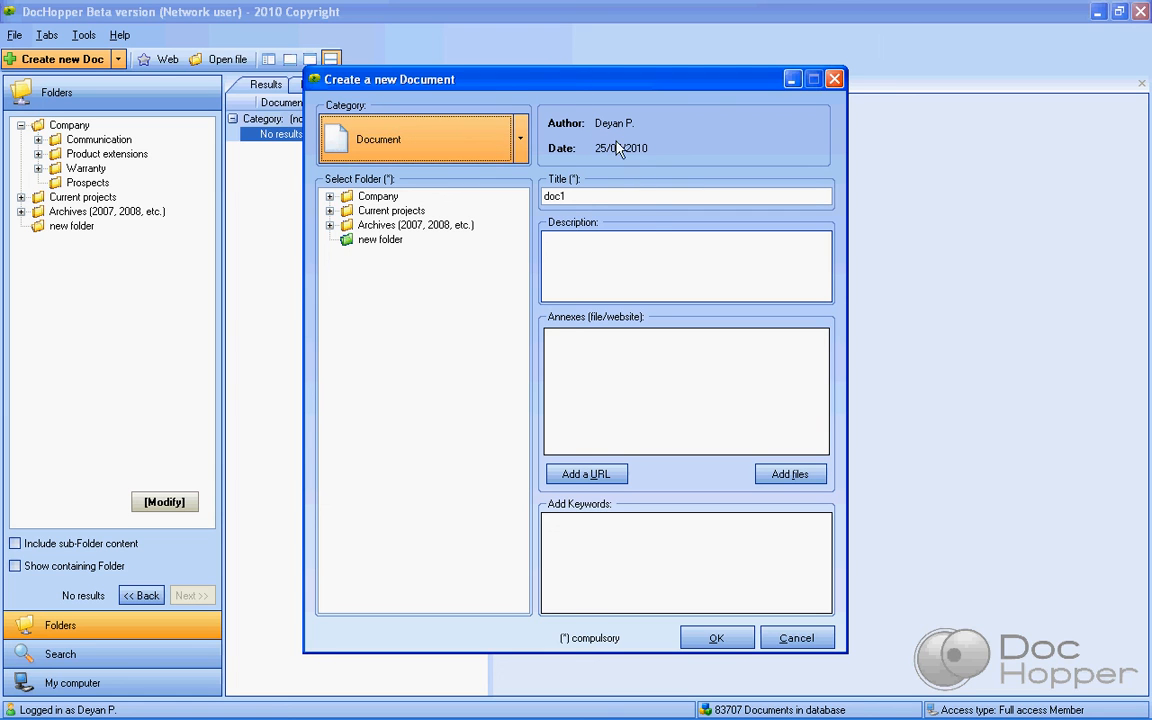
pyautogui.click(645, 246)
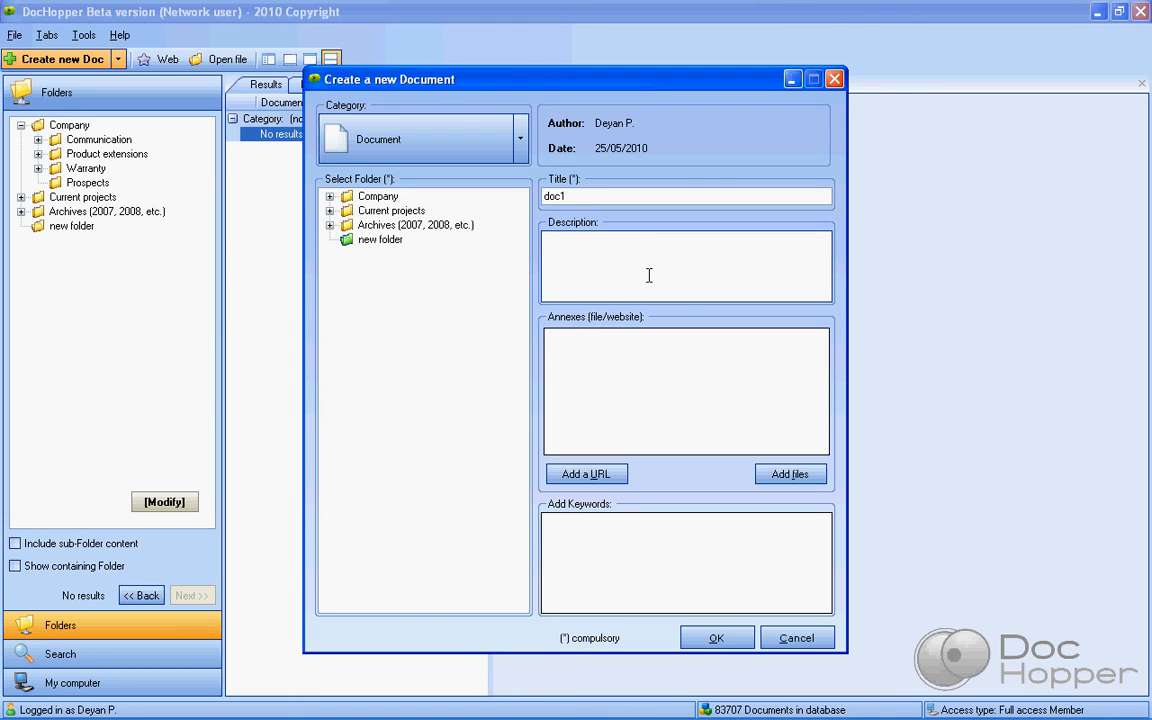
pyautogui.write('doc hopper')
pyautogui.click(590, 530)
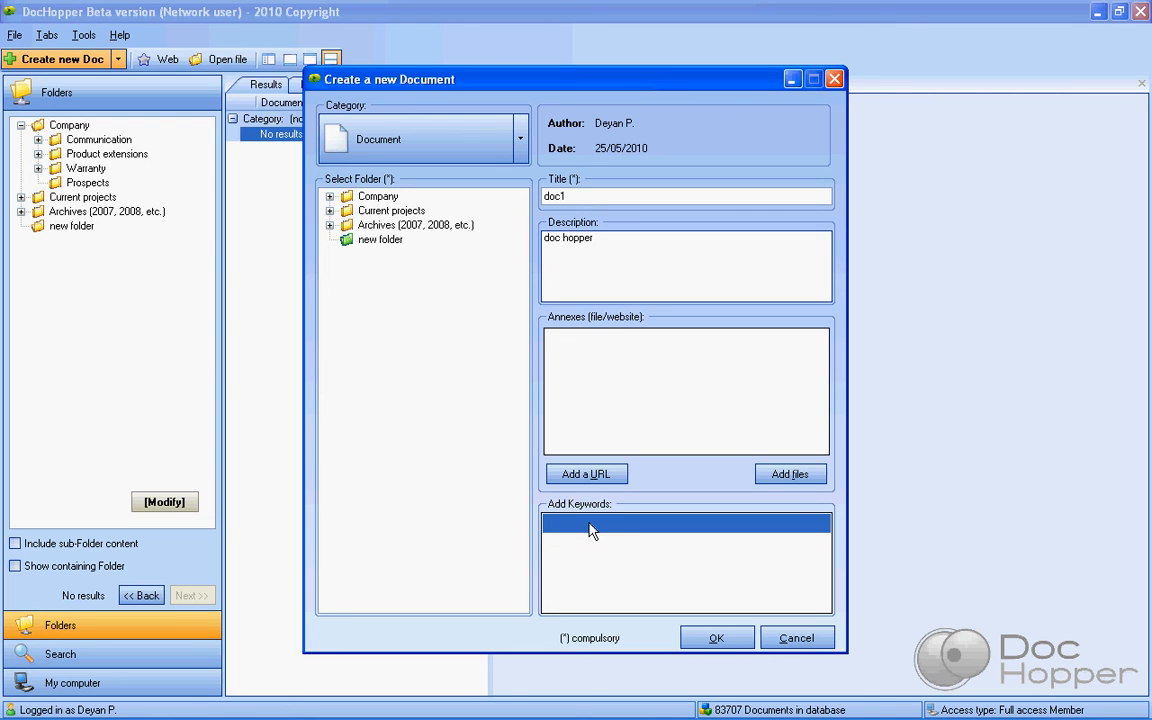
pyautogui.write('office Documents')
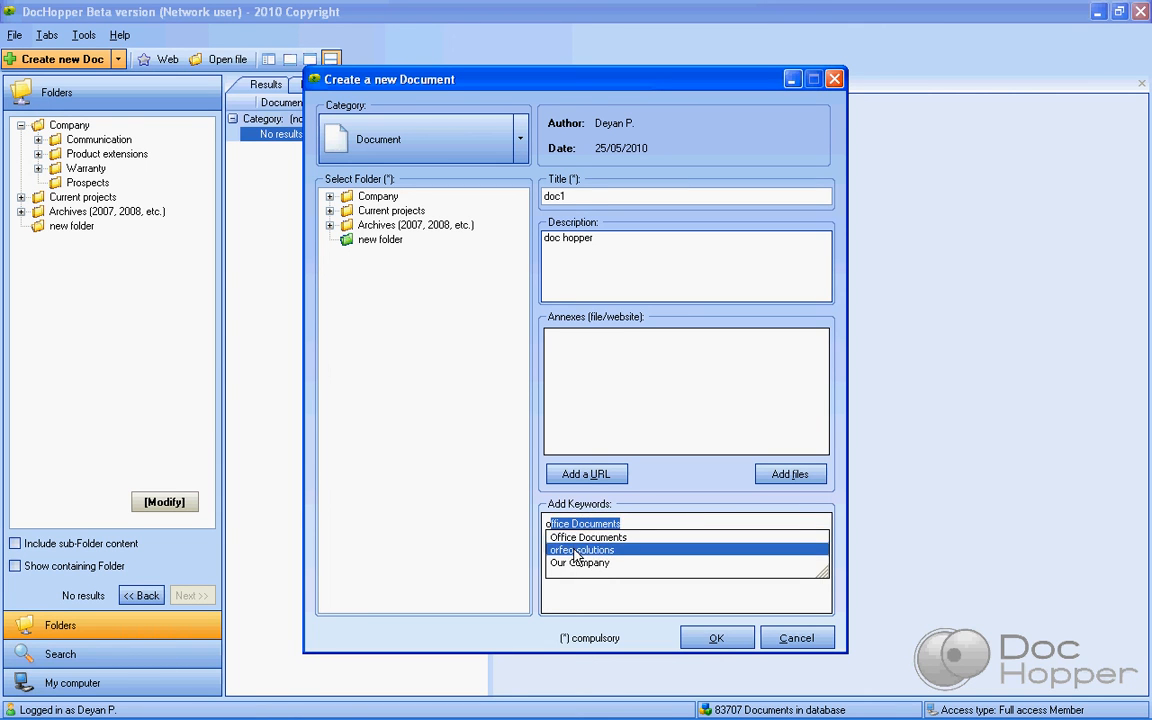
pyautogui.click(577, 550)
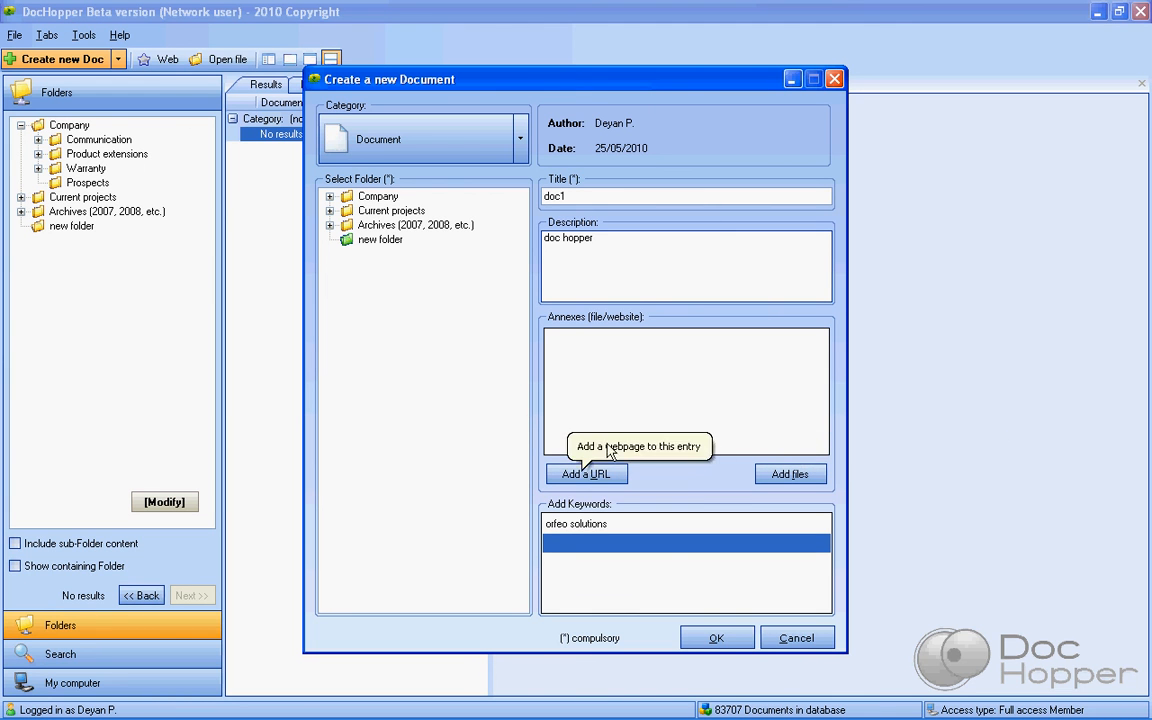
# Attach the files Welcome to DH V2.2, DocHopper Software License and dochopperVdef from the Public folder as annexes
pyautogui.click(788, 476)
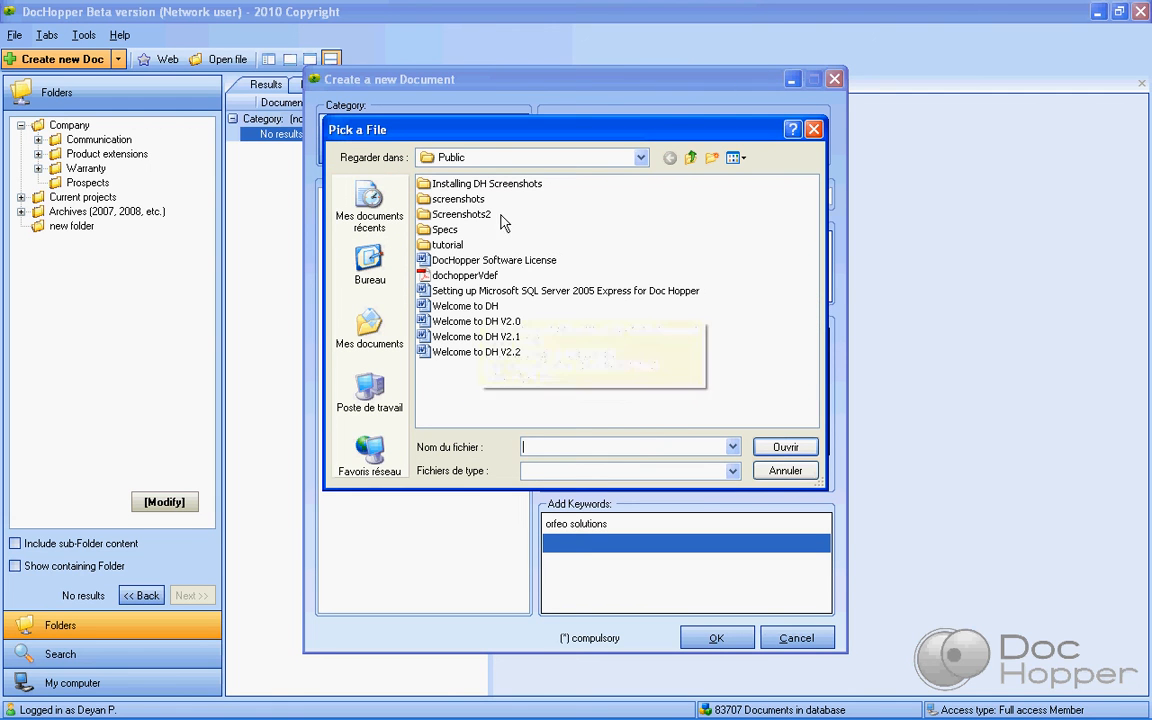
pyautogui.click(481, 354)
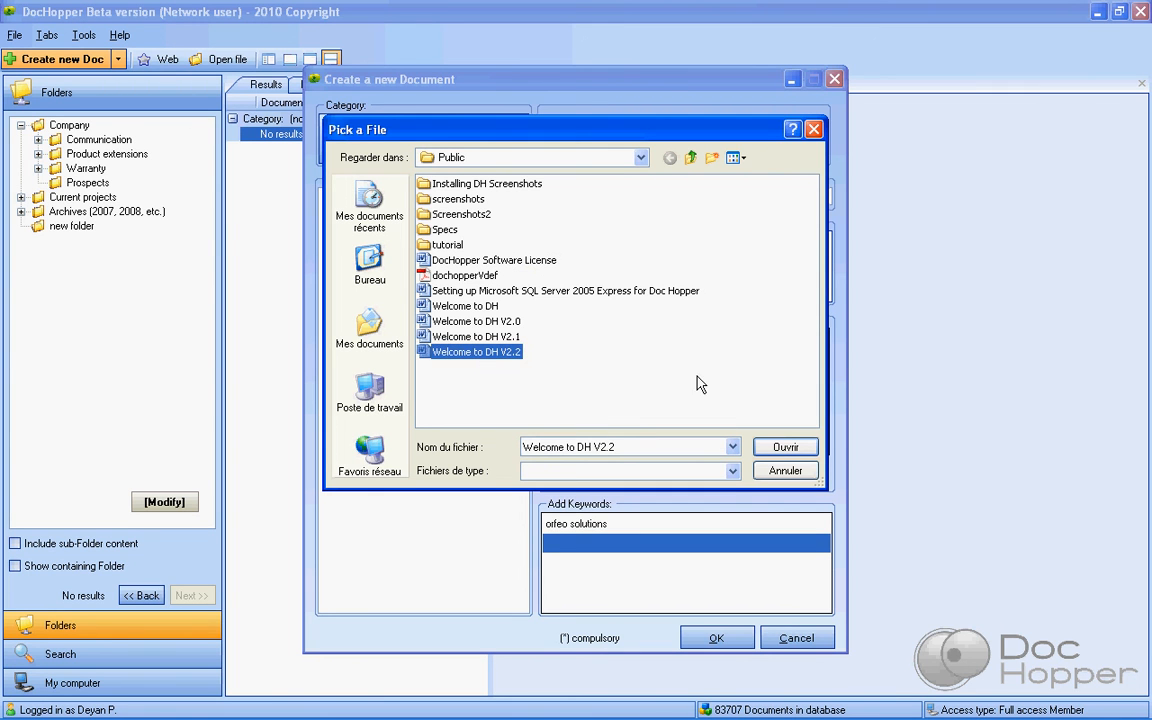
pyautogui.click(785, 448)
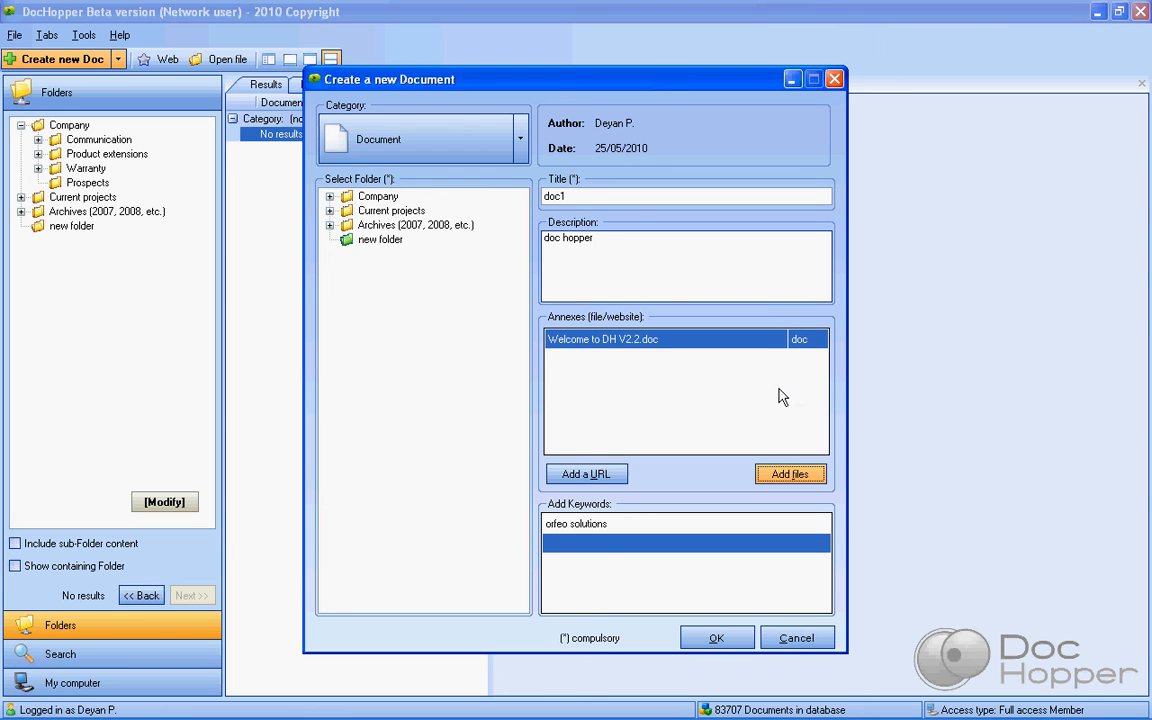
pyautogui.click(783, 476)
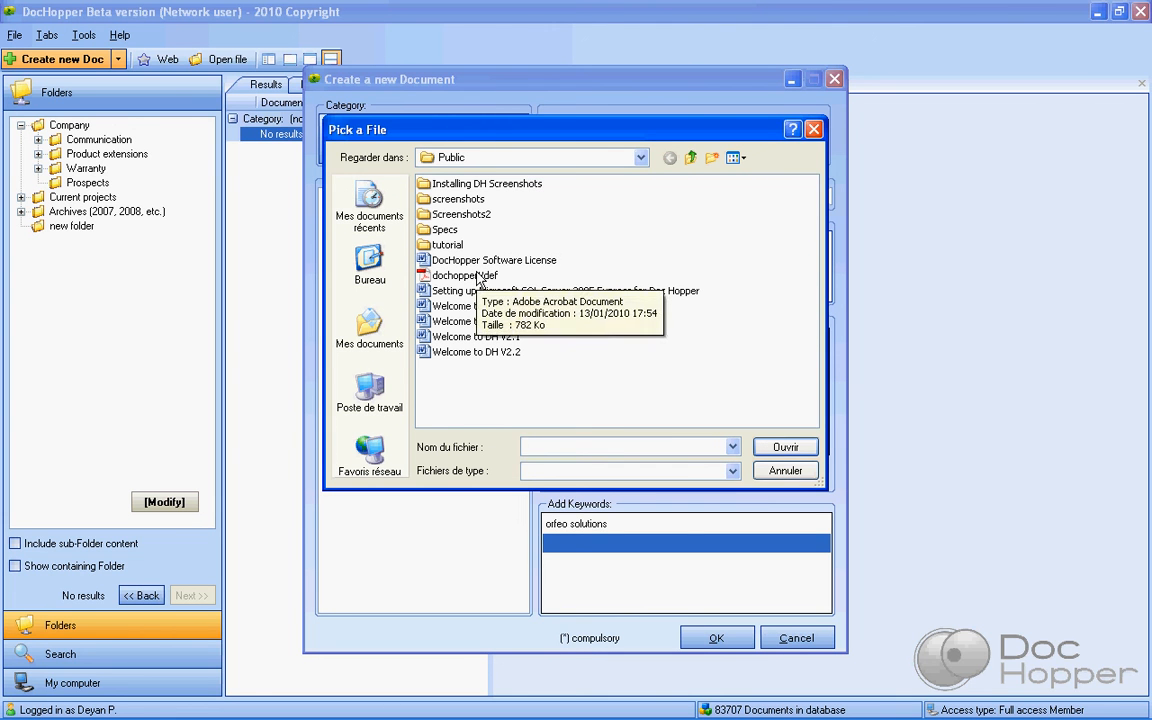
pyautogui.click(479, 277)
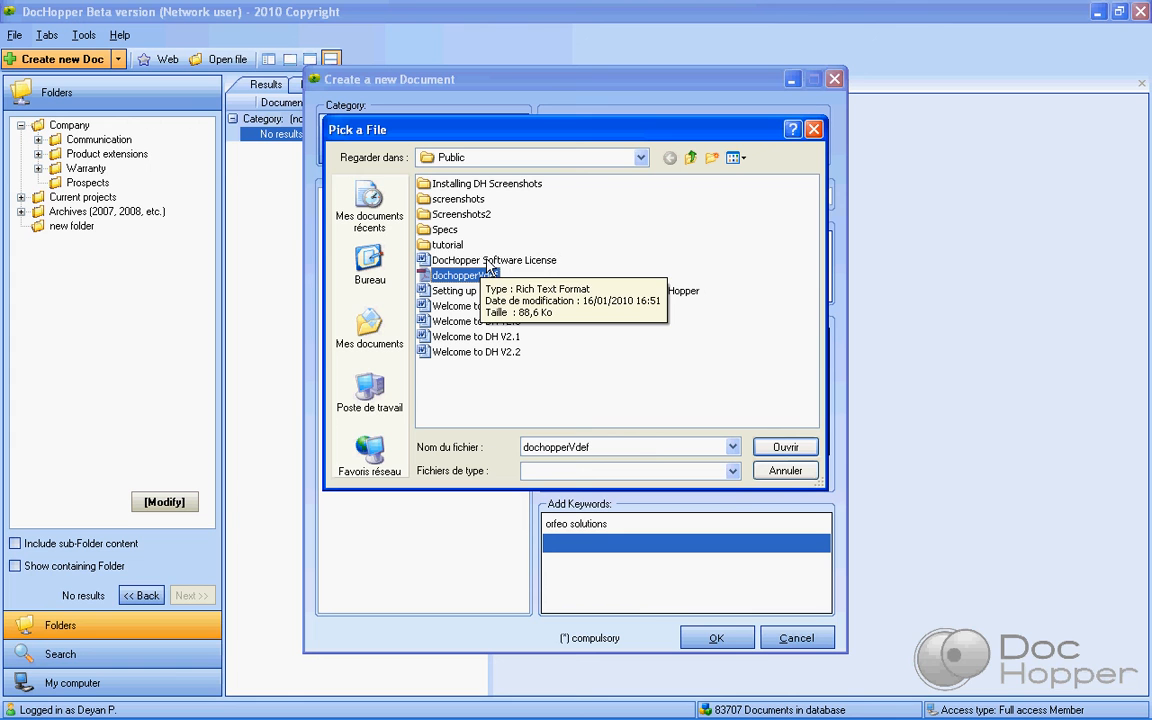
pyautogui.keyDown('ctrl'); pyautogui.click(488, 262); pyautogui.keyUp('ctrl')
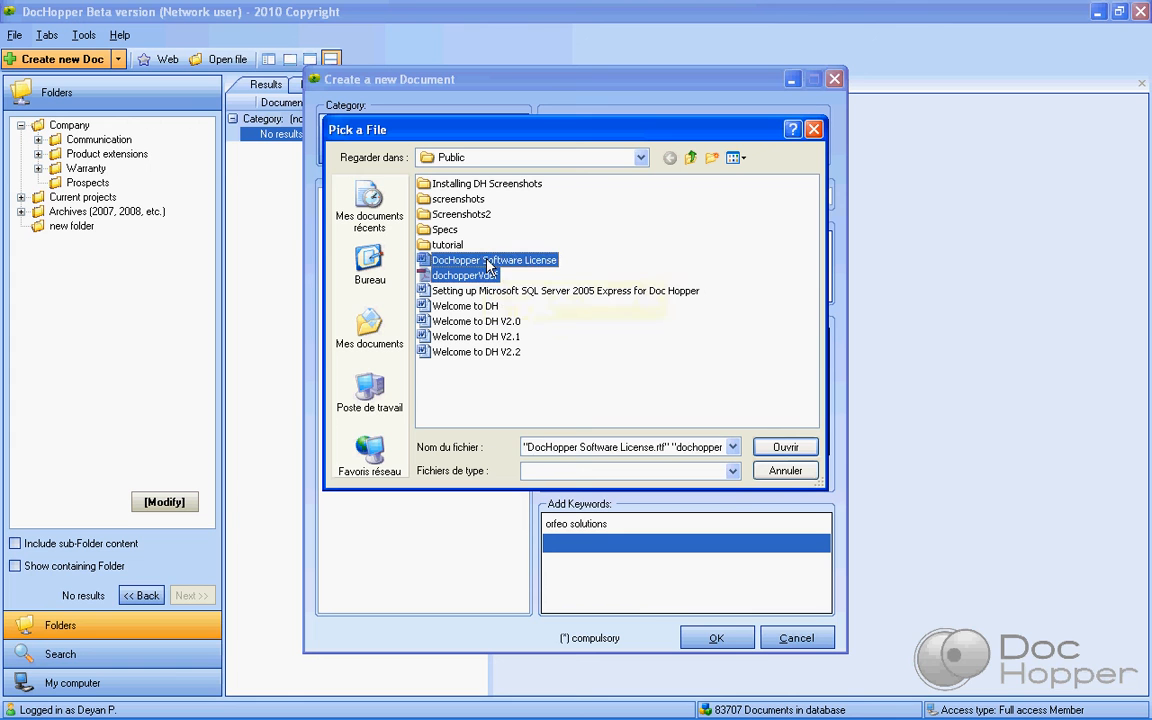
pyautogui.click(785, 447)
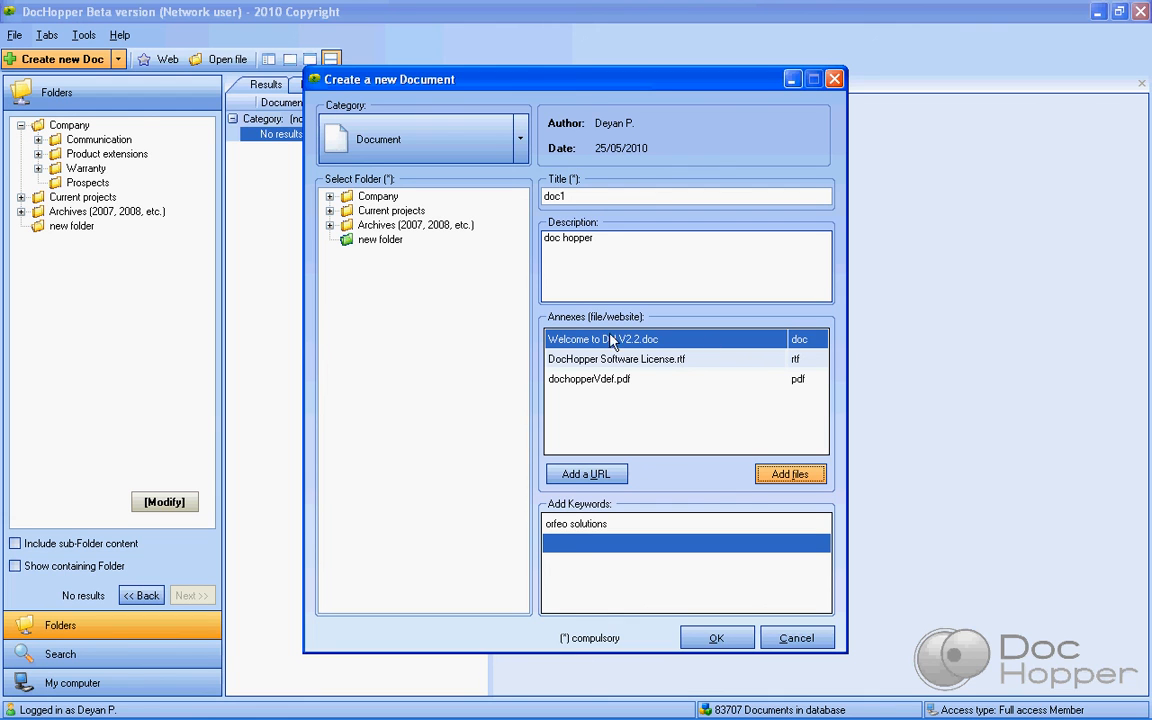
pyautogui.click(596, 480)
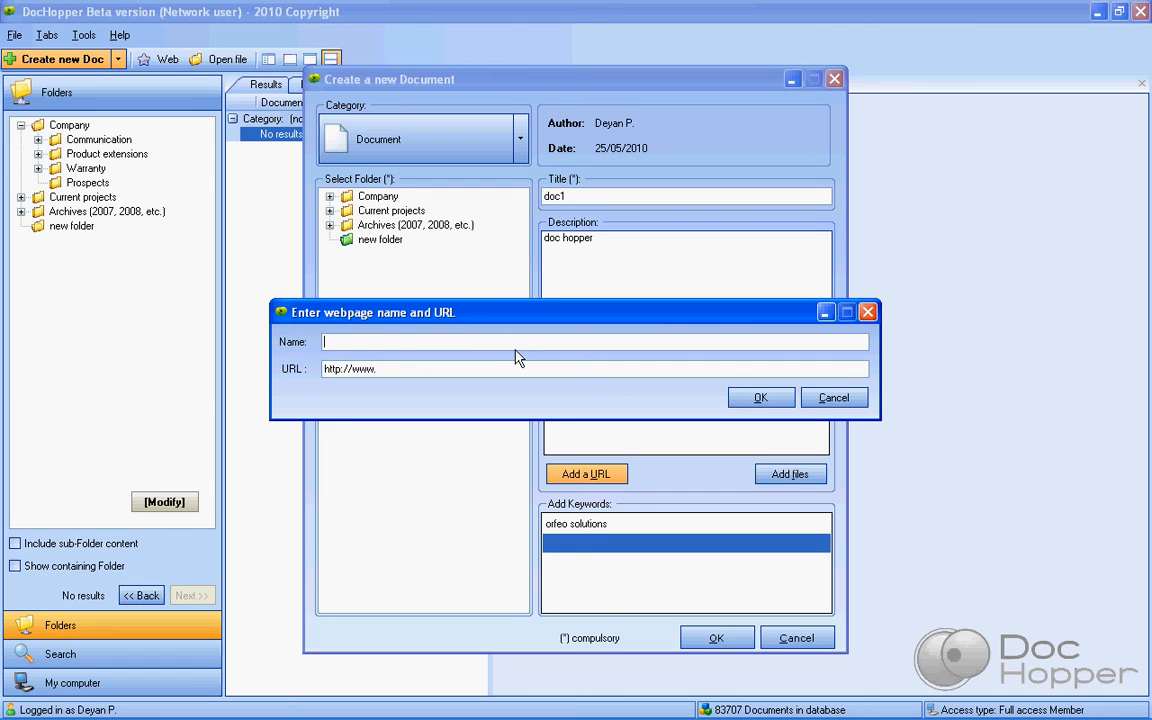
pyautogui.write('CNN')
pyautogui.click(405, 368)
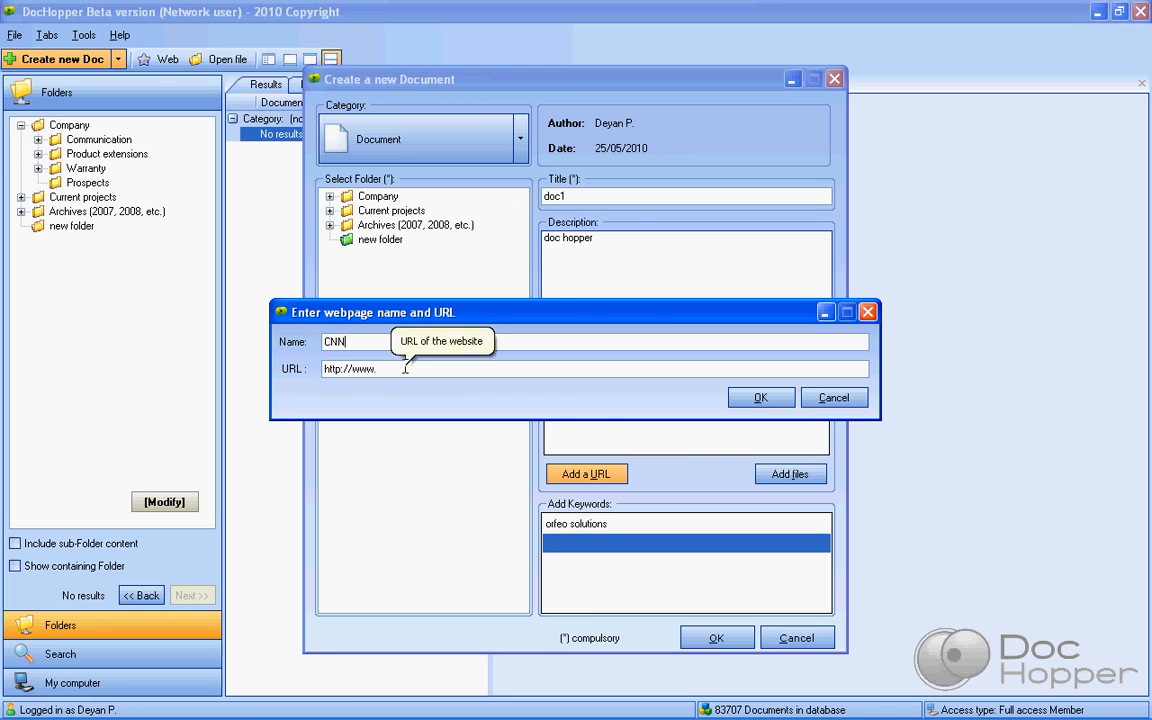
pyautogui.write('cn')
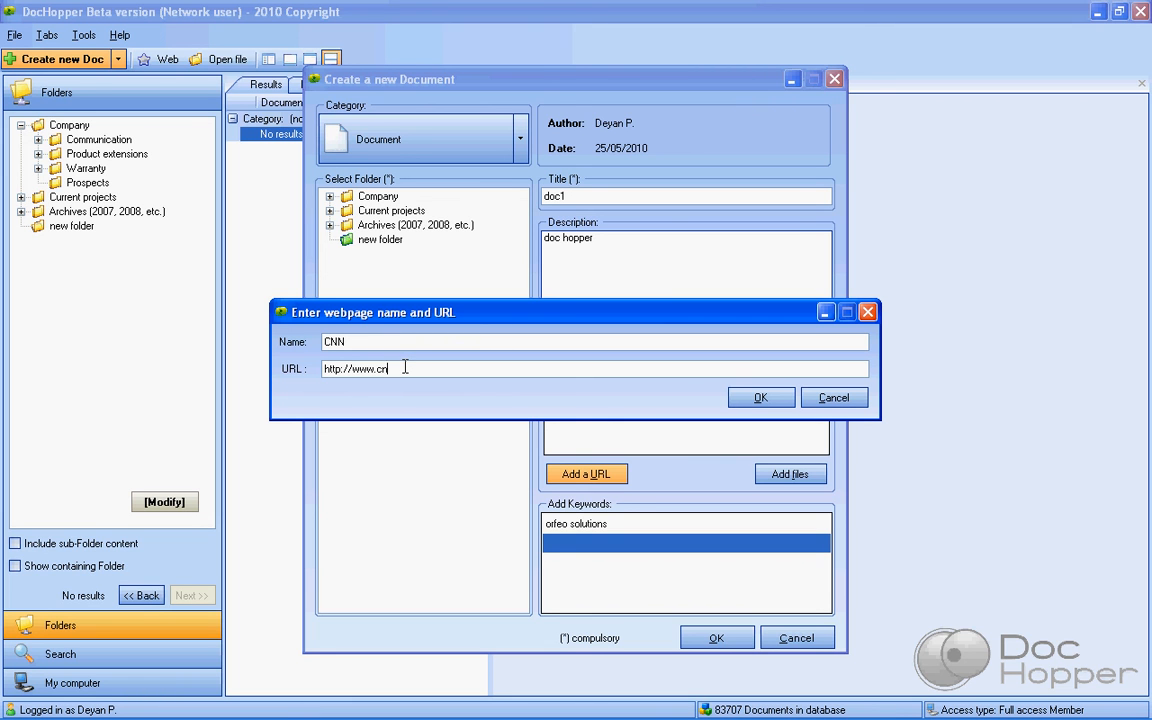
pyautogui.write('n.com')
pyautogui.click(762, 398)
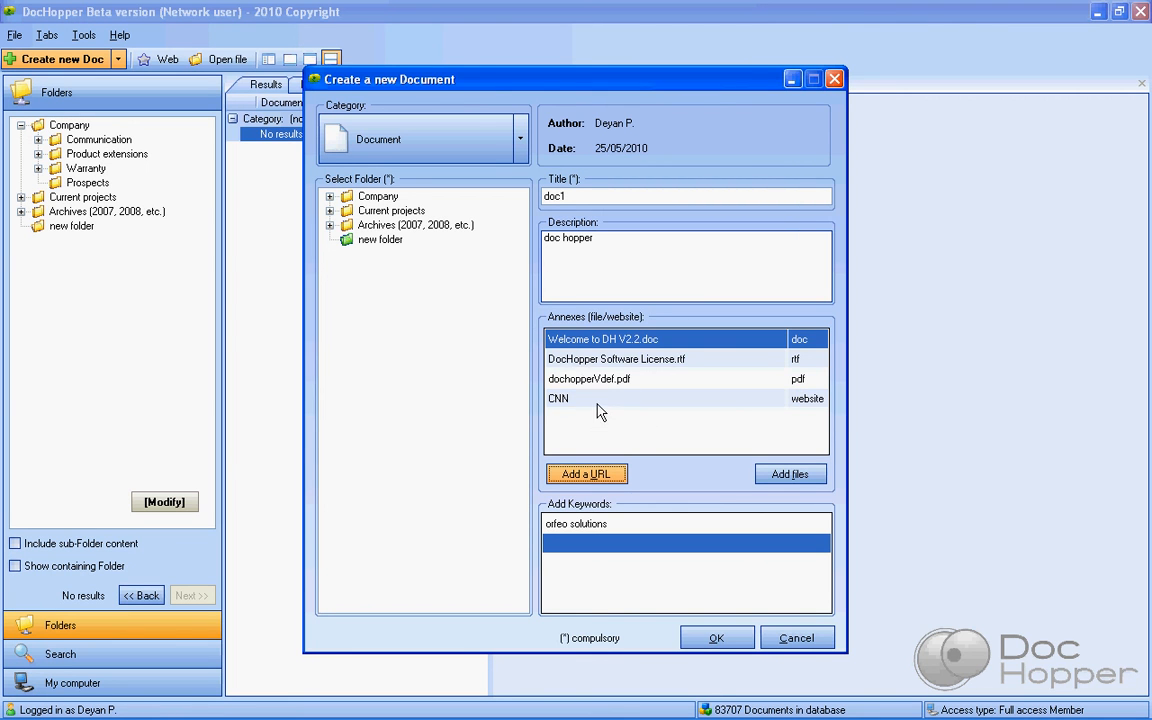
# Remove dochopperVdef.pdf from the document's annexes
pyautogui.click(574, 200)
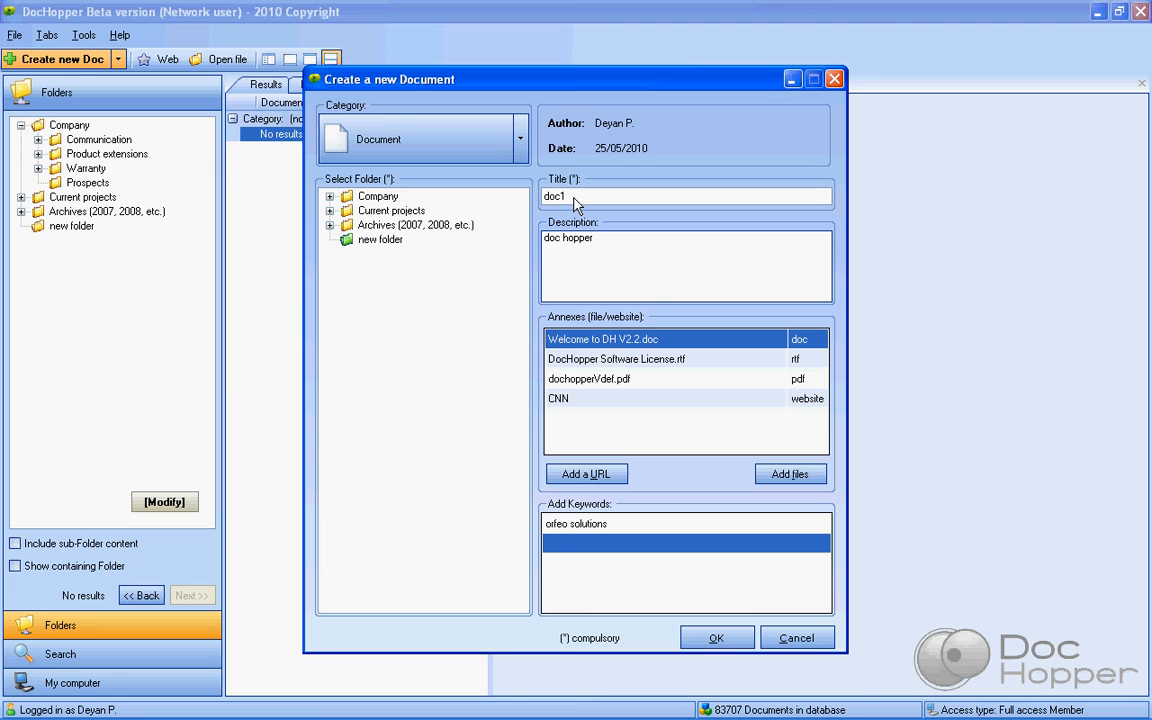
pyautogui.click(606, 250)
pyautogui.click(613, 386)
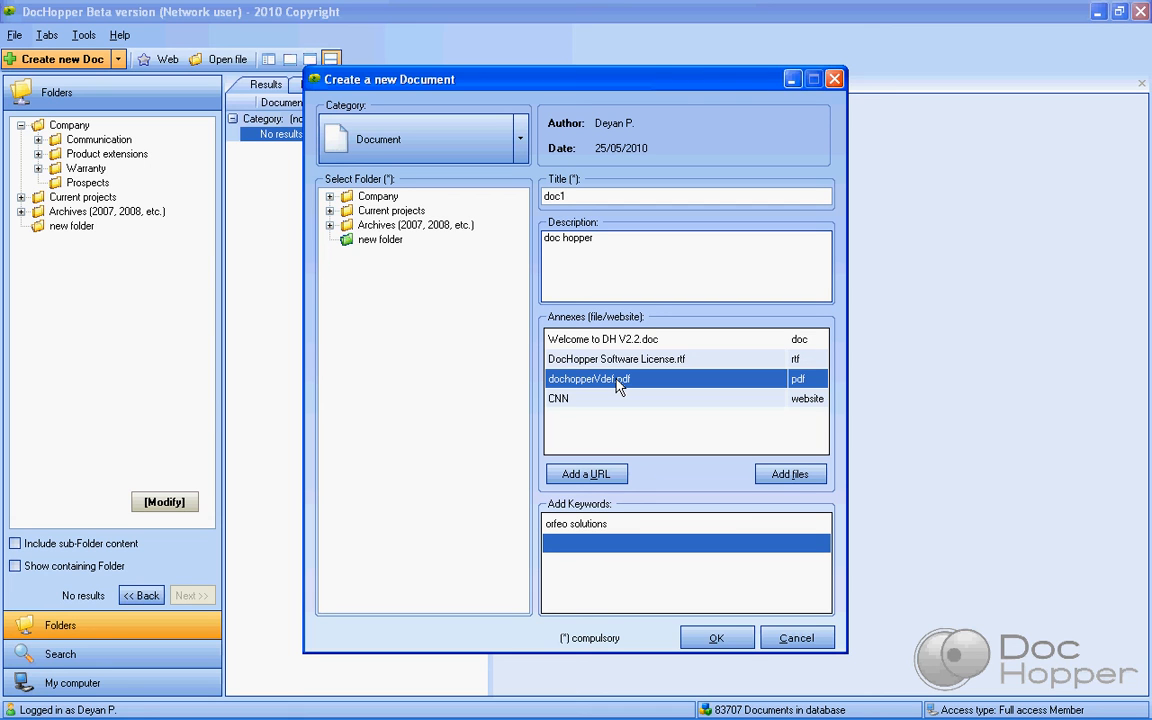
pyautogui.press('Delete')
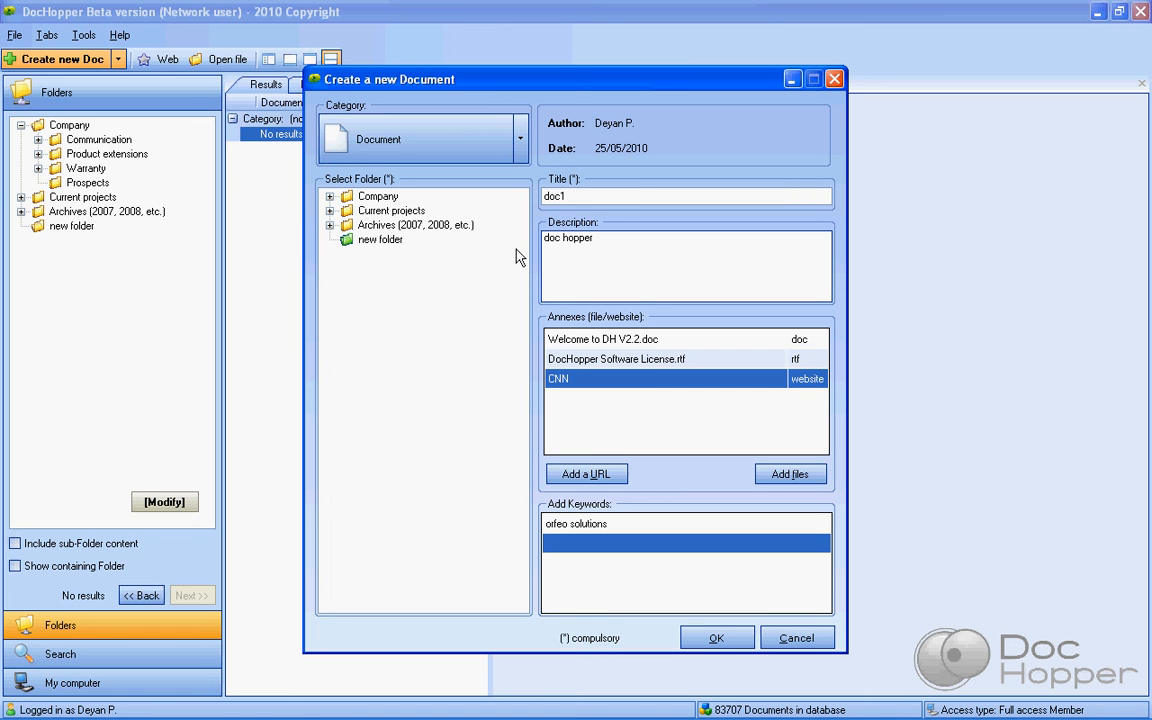
# Set the document's category to Customer service and create the document
pyautogui.click(520, 145)
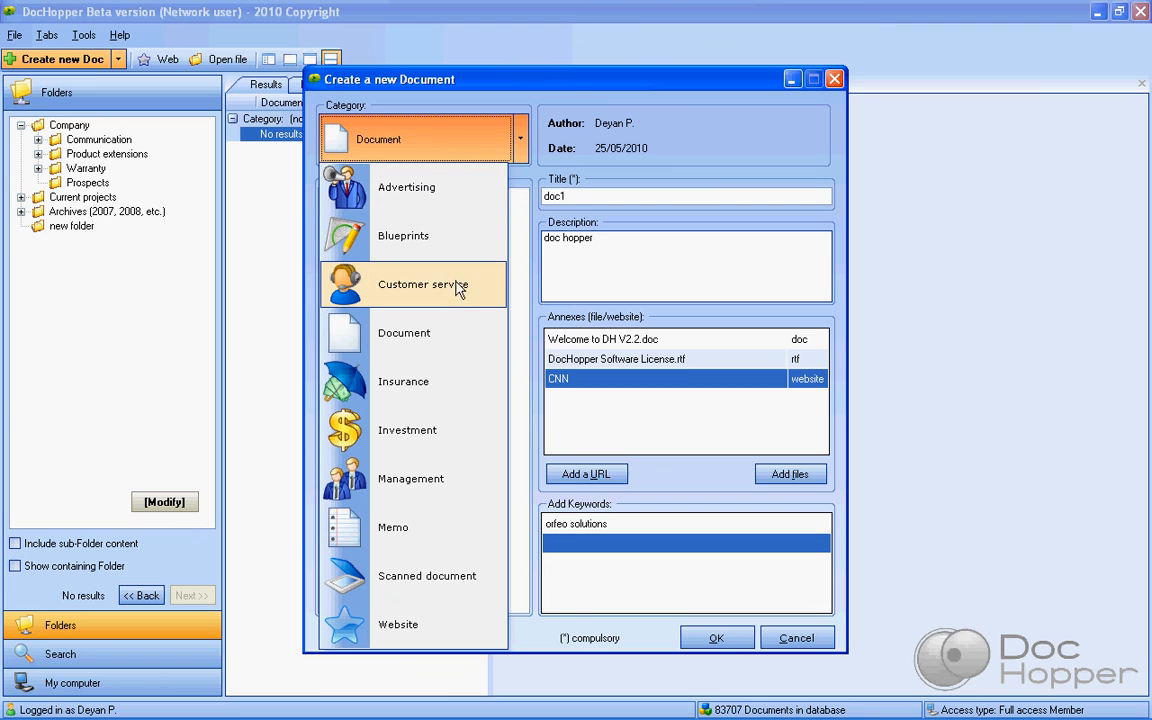
pyautogui.click(388, 286)
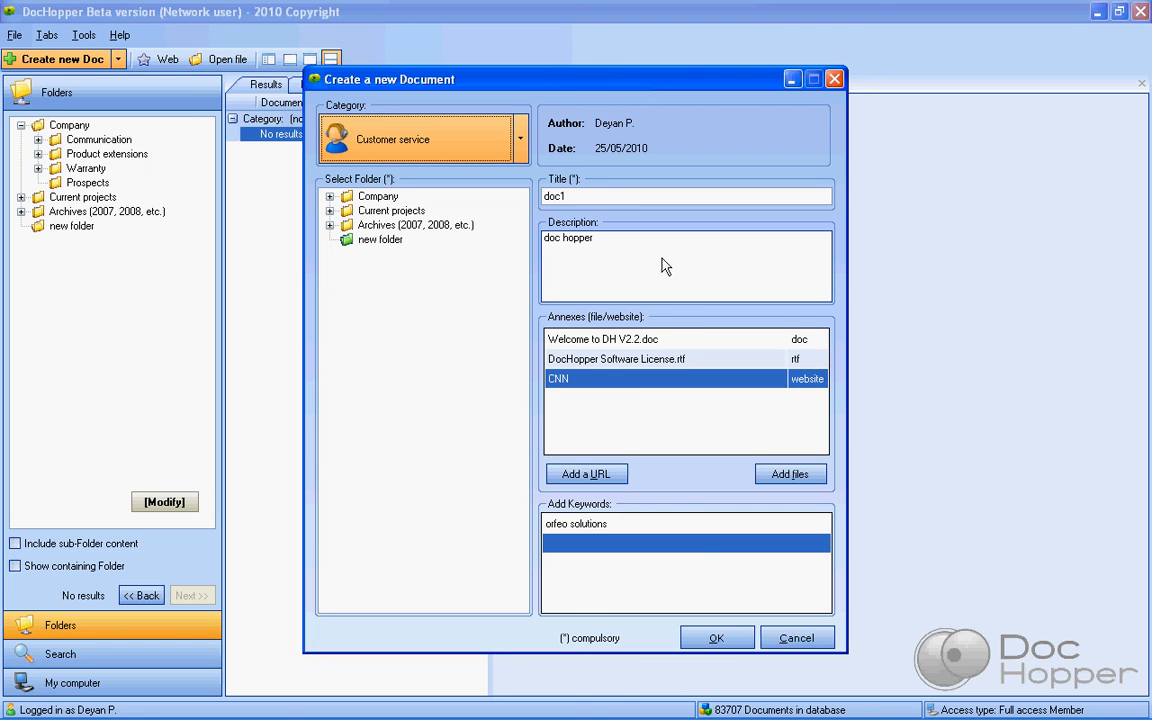
pyautogui.click(717, 638)
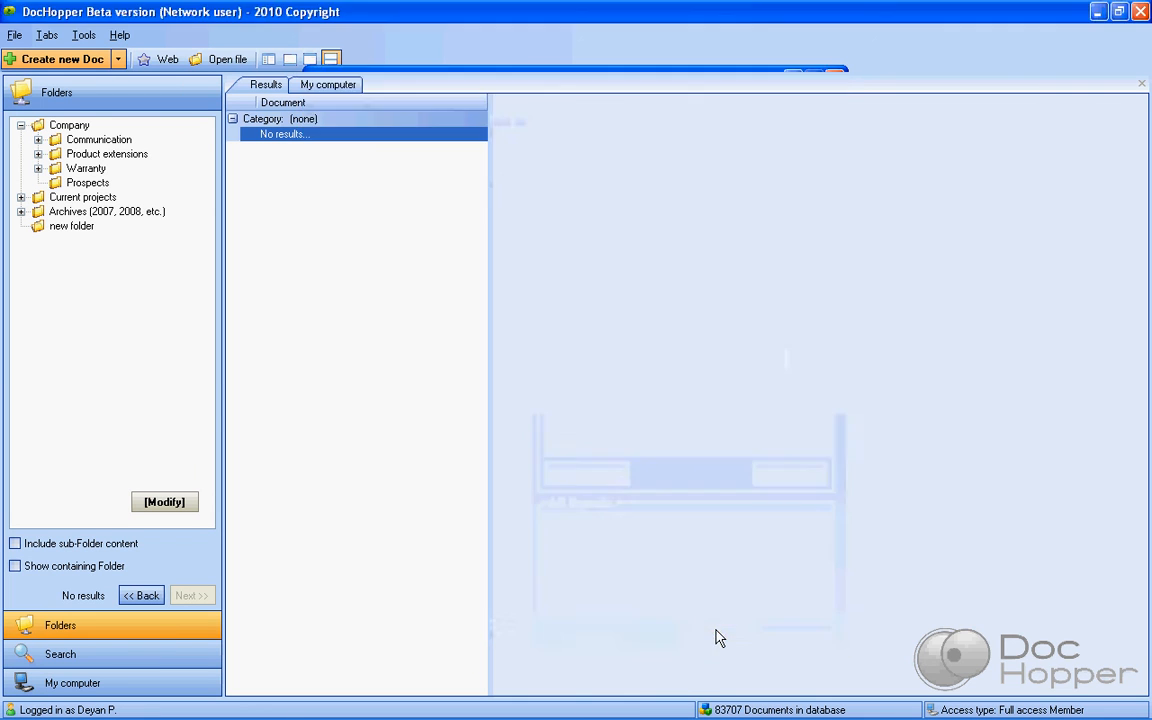
# Open "new folder" and preview the software license, CNN and Welcome to DH V2.2 annexes of doc1
pyautogui.click(76, 230)
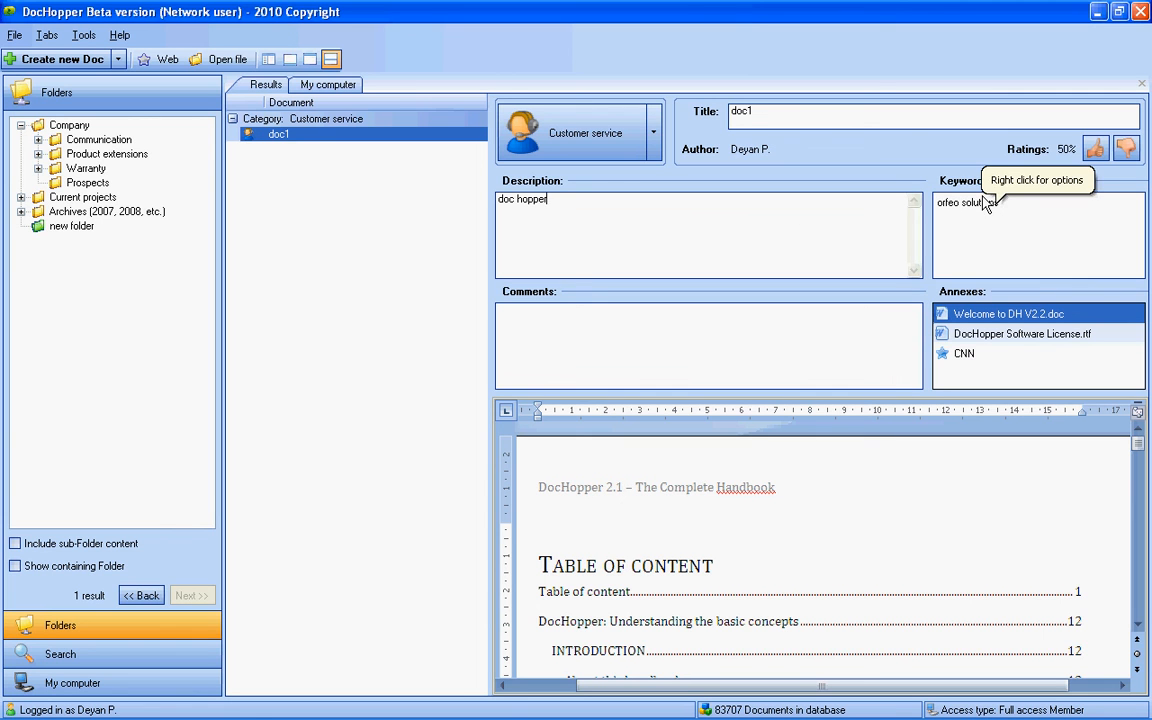
pyautogui.click(983, 338)
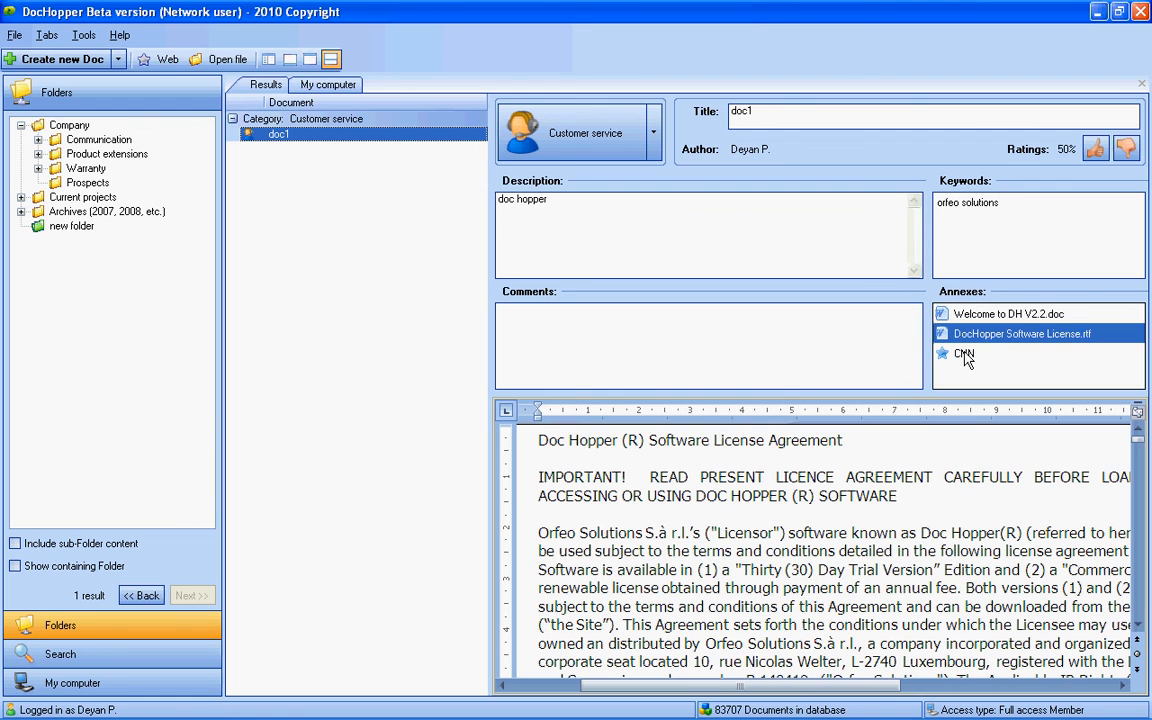
pyautogui.click(966, 356)
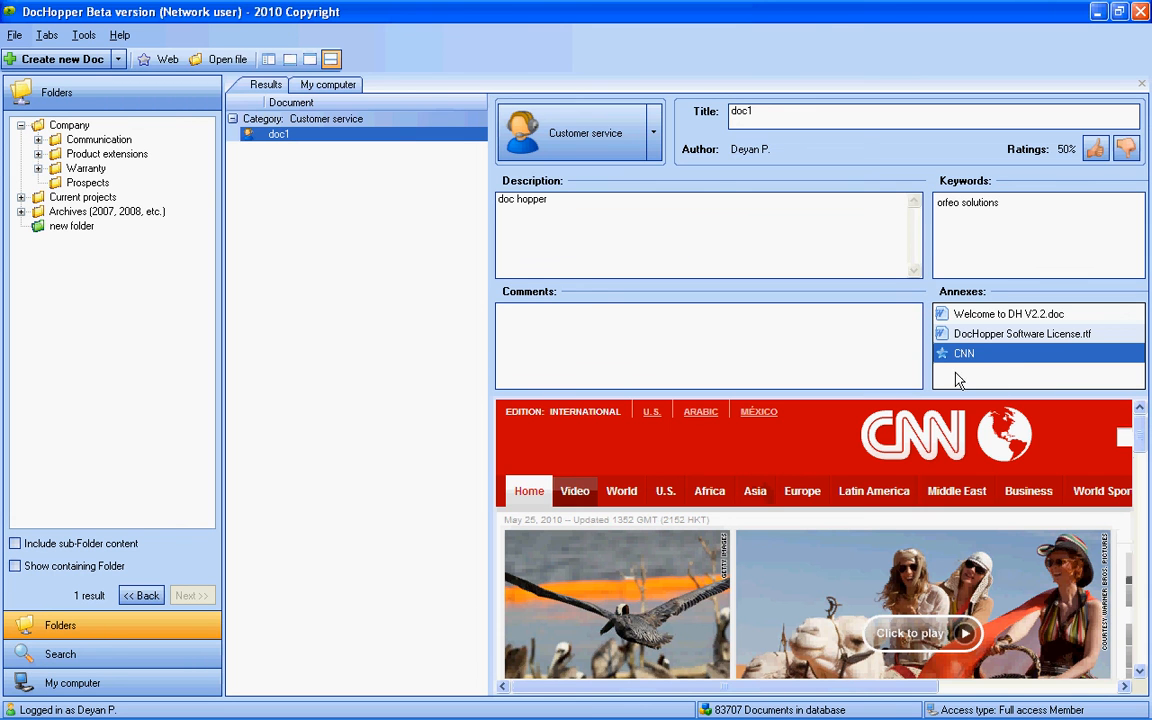
pyautogui.click(1008, 316)
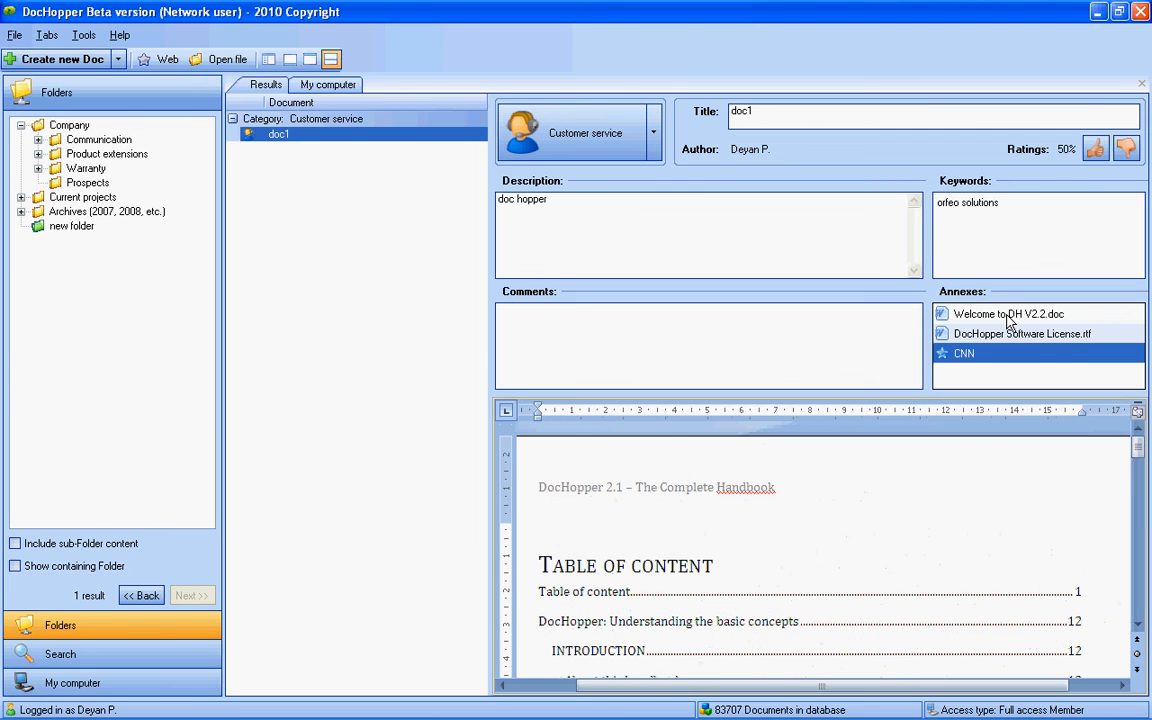